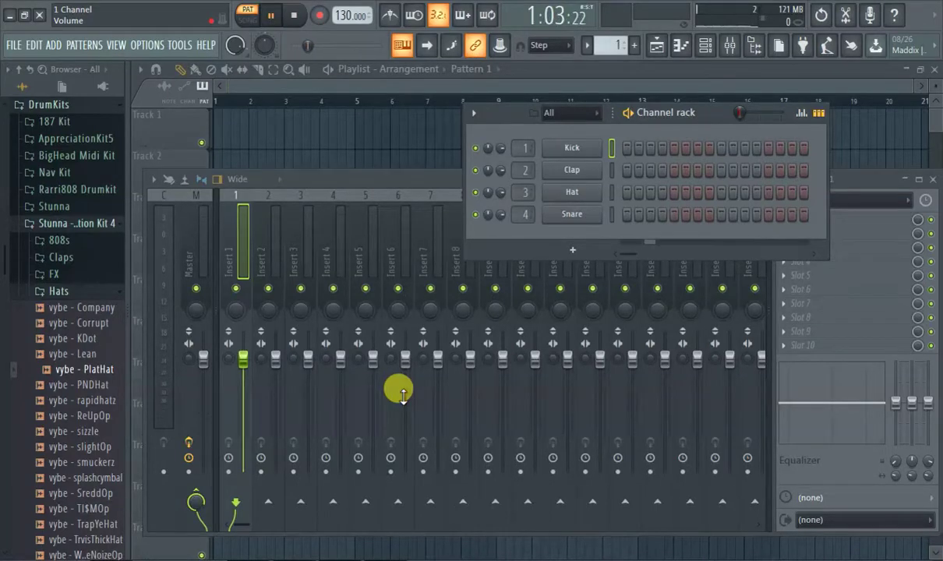
Step: Swap the Kick for vybe - Corrupt and add slightOp, SreddOp and smuckerz as hat channels
left_click(81, 327)
left_click_drag(81, 331, 572, 149)
left_click_drag(78, 446, 550, 237)
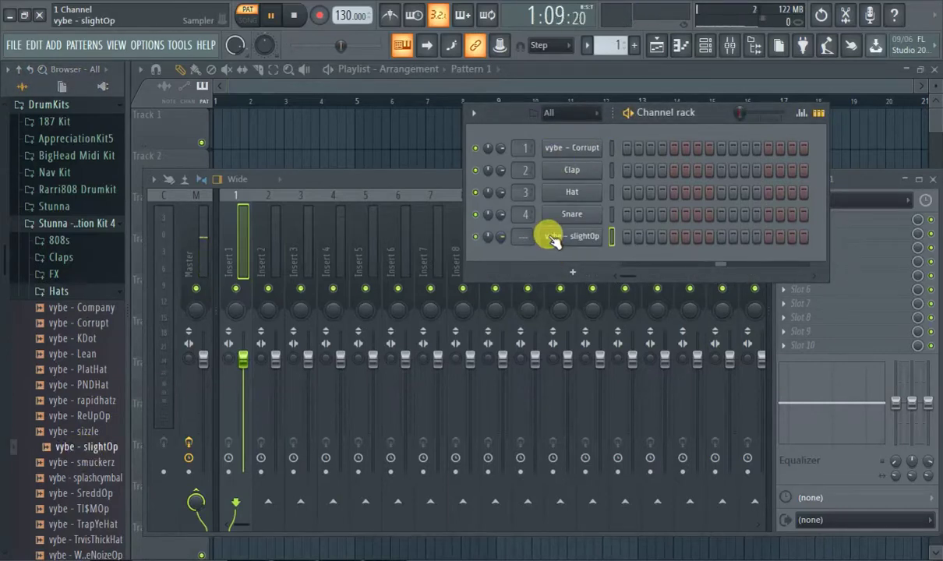
left_click_drag(100, 503, 554, 257)
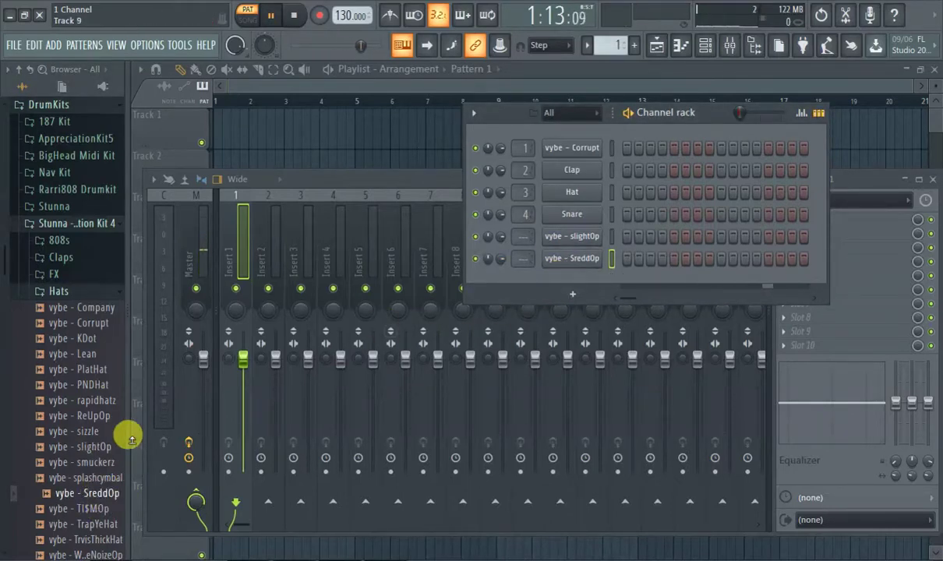
left_click_drag(90, 466, 552, 280)
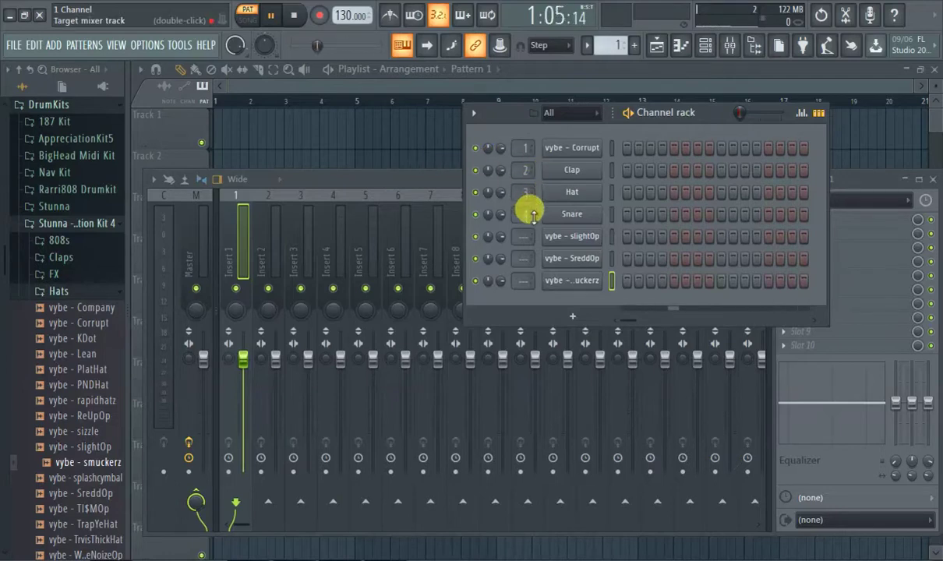
Step: Reset the mixer targets of the last channel and vybe - Corrupt back to Master
scroll(529, 215, "up", 2)
scroll(530, 216, "down", 1)
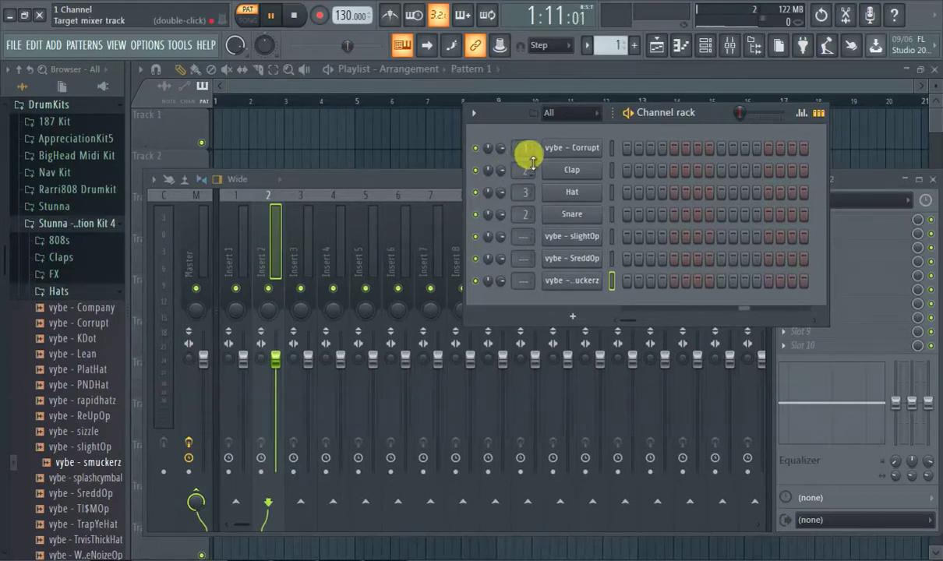
scroll(521, 209, "up", 2)
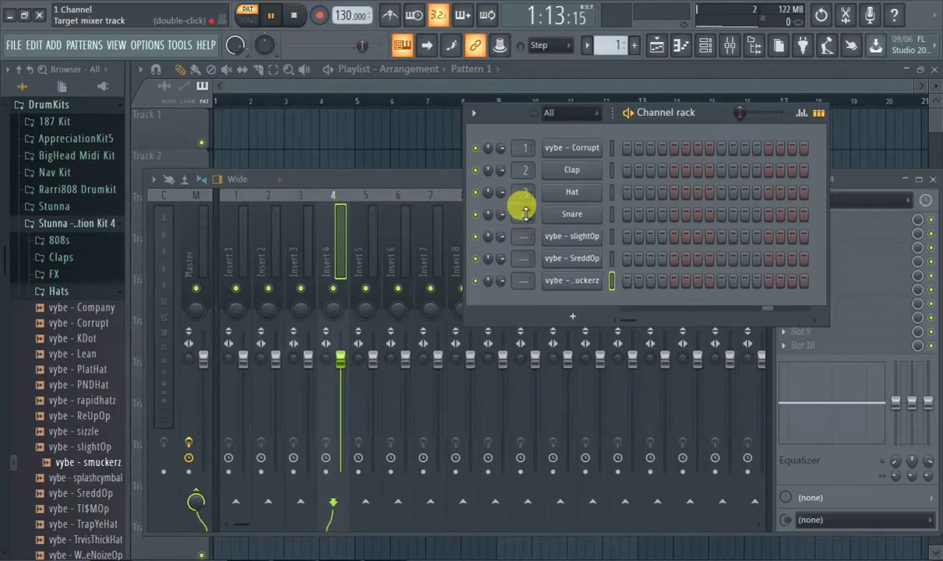
scroll(524, 195, "up", 2)
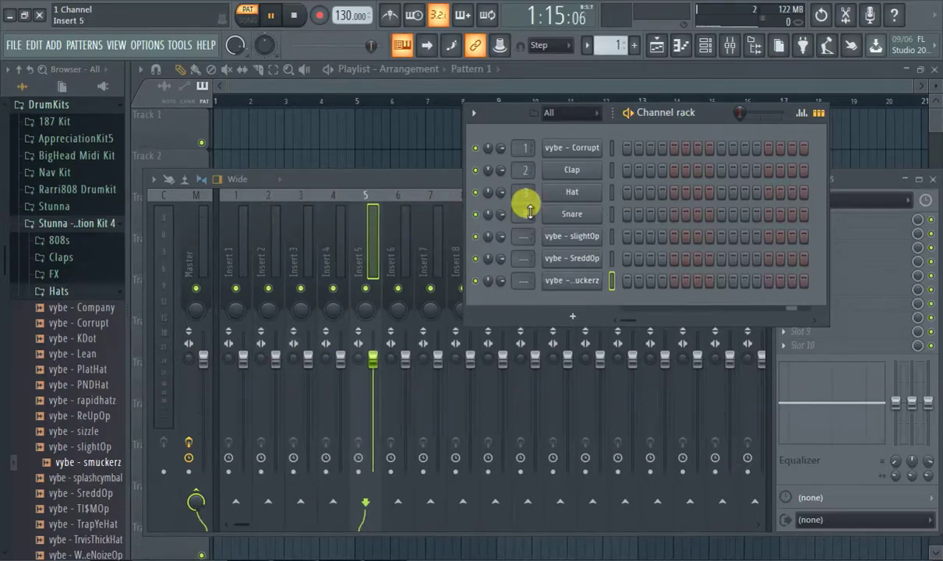
scroll(529, 211, "down", 5)
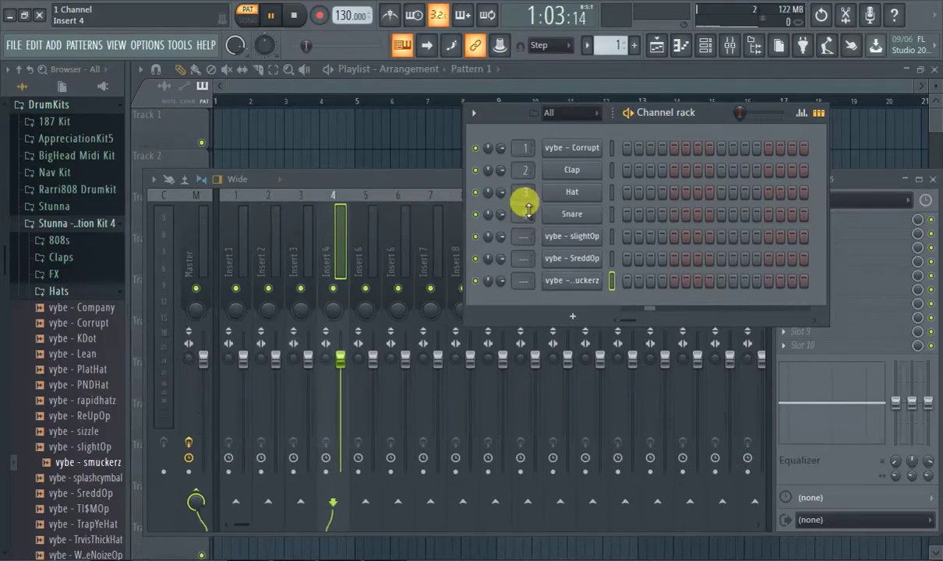
scroll(526, 280, "up", 4)
right_click(524, 281)
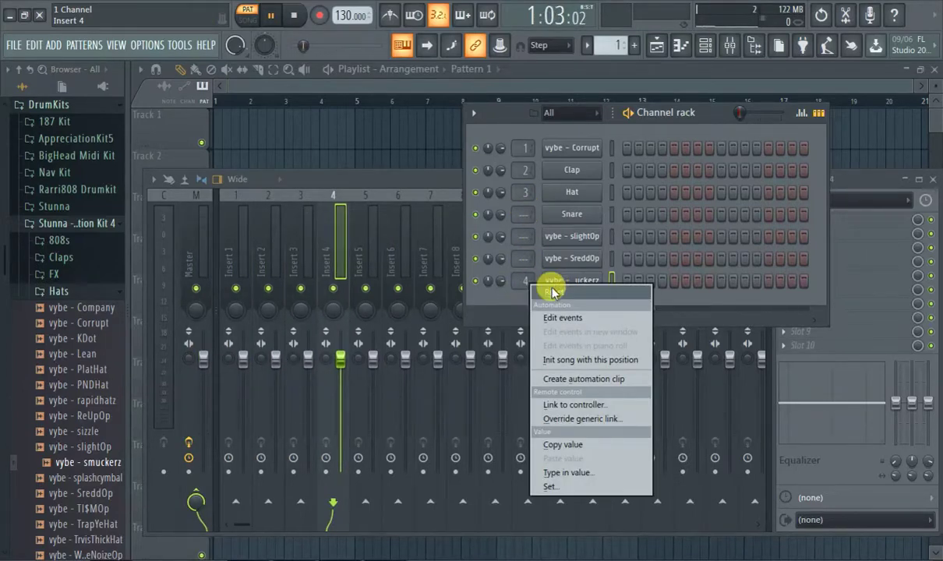
left_click(545, 291)
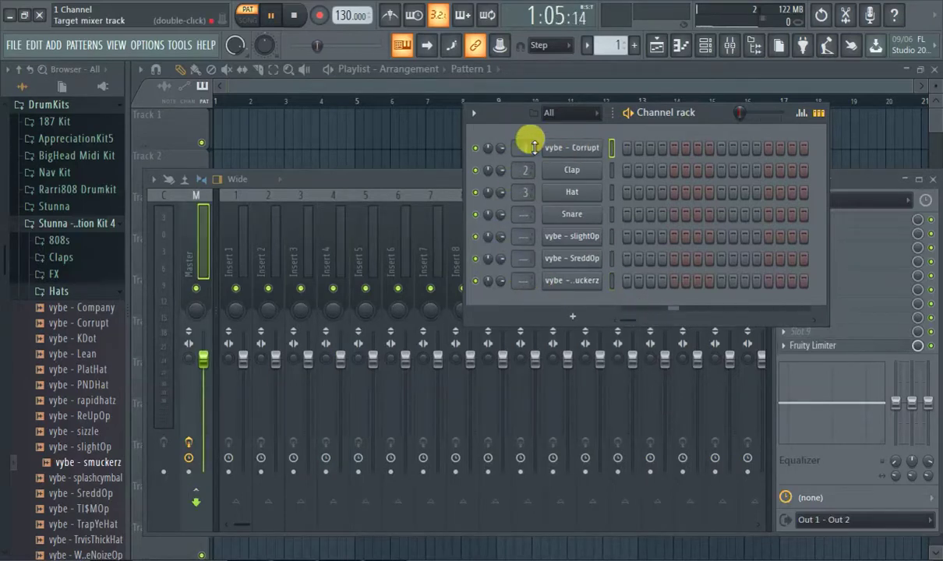
right_click(524, 148)
left_click(549, 156)
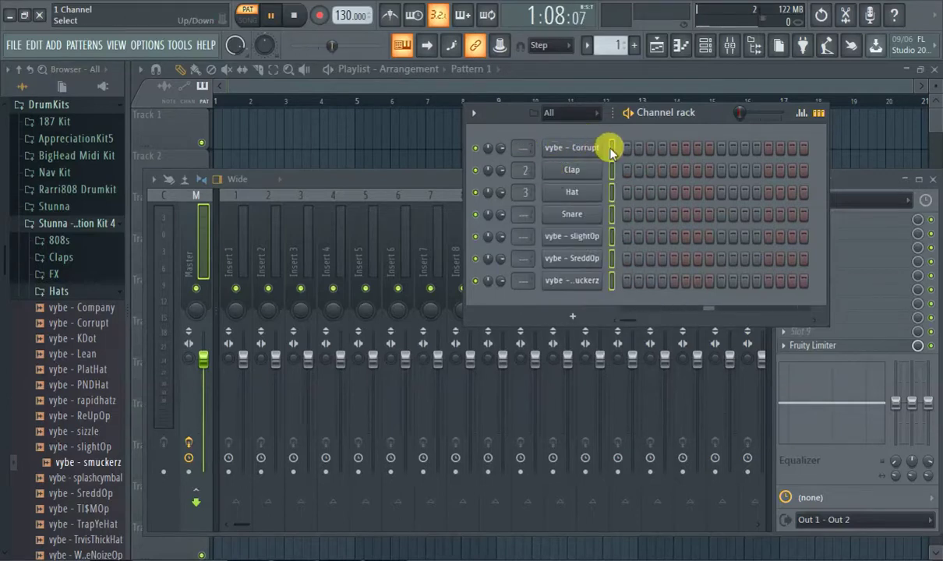
mouse_move(520, 203)
left_mouse_down()
mouse_move(517, 141)
mouse_move(517, 185)
left_mouse_up()
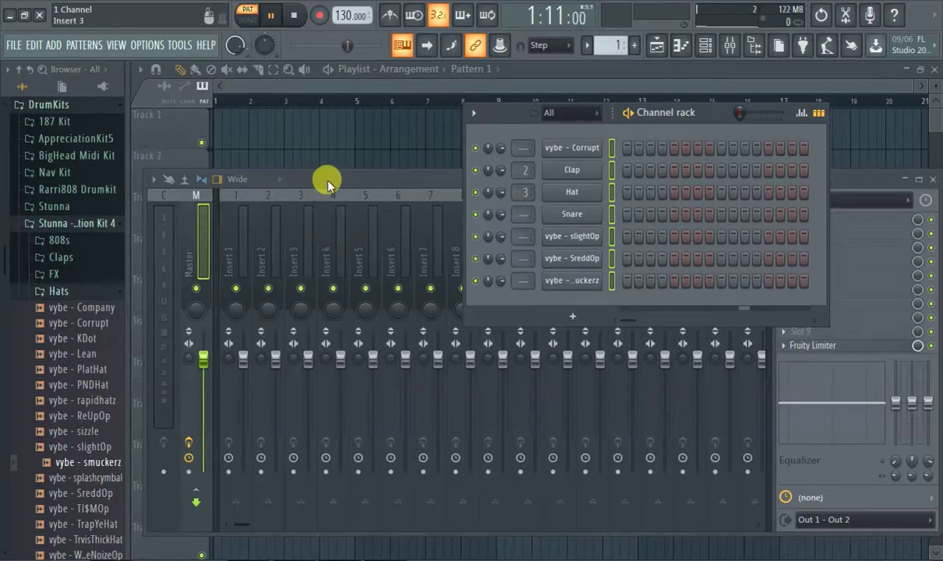
left_click(309, 171)
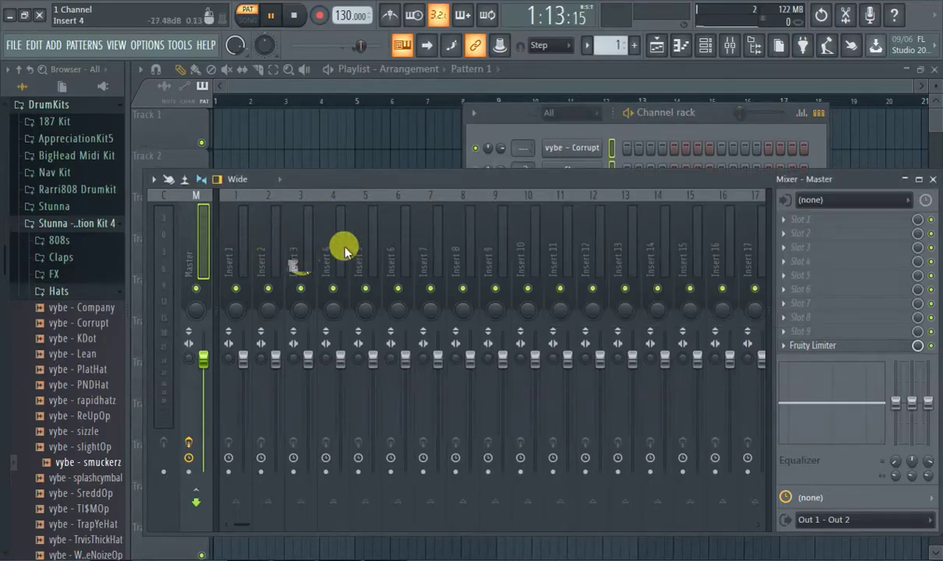
left_click(493, 123)
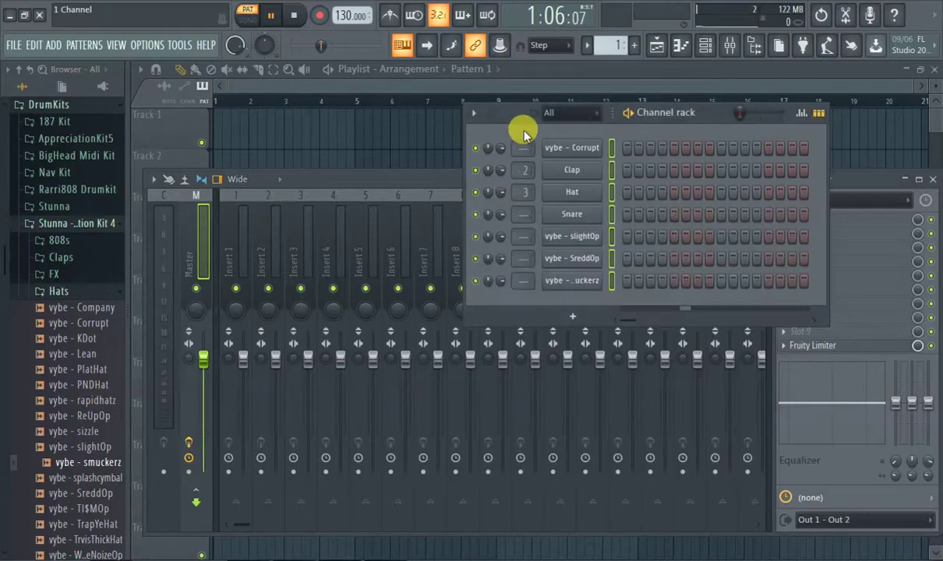
left_click(612, 147)
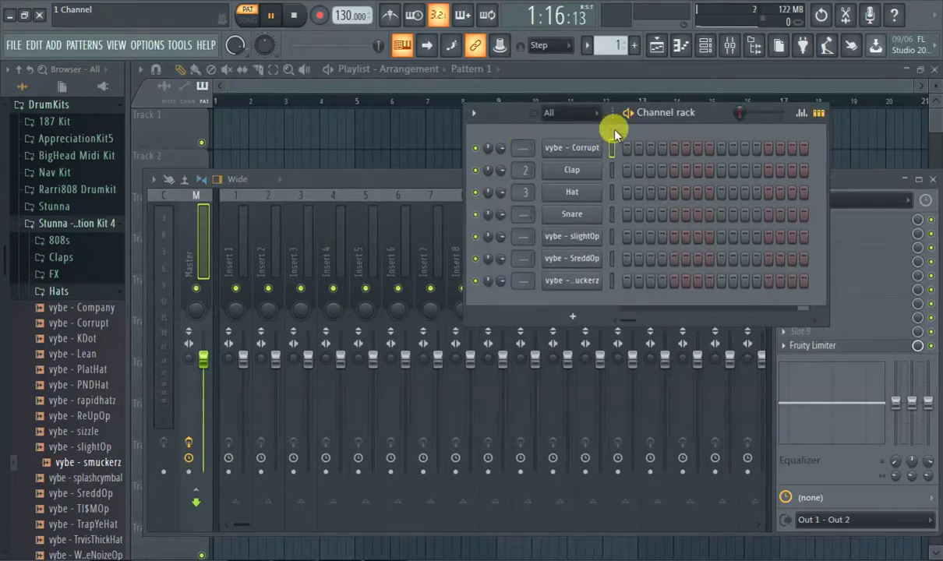
left_click(612, 149)
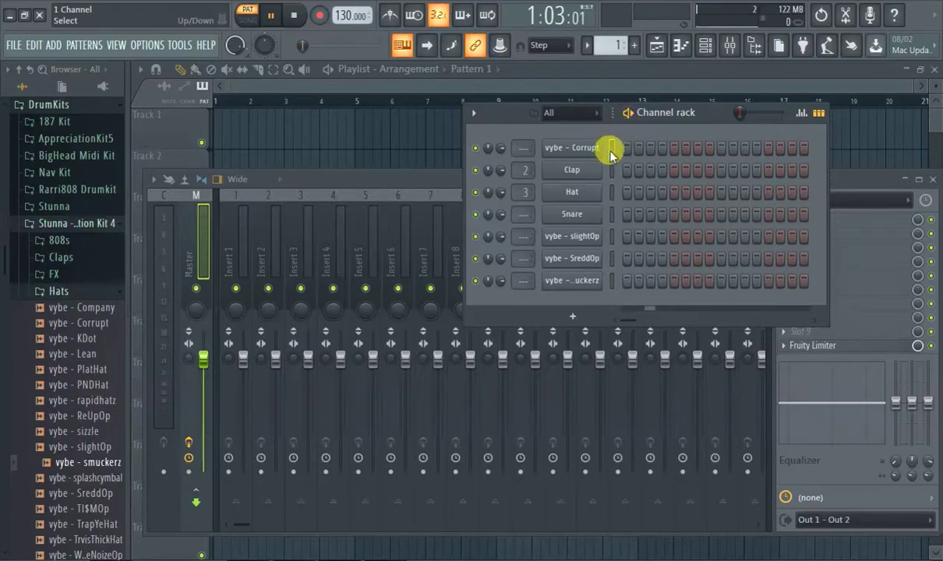
left_click(612, 148)
left_click(612, 149)
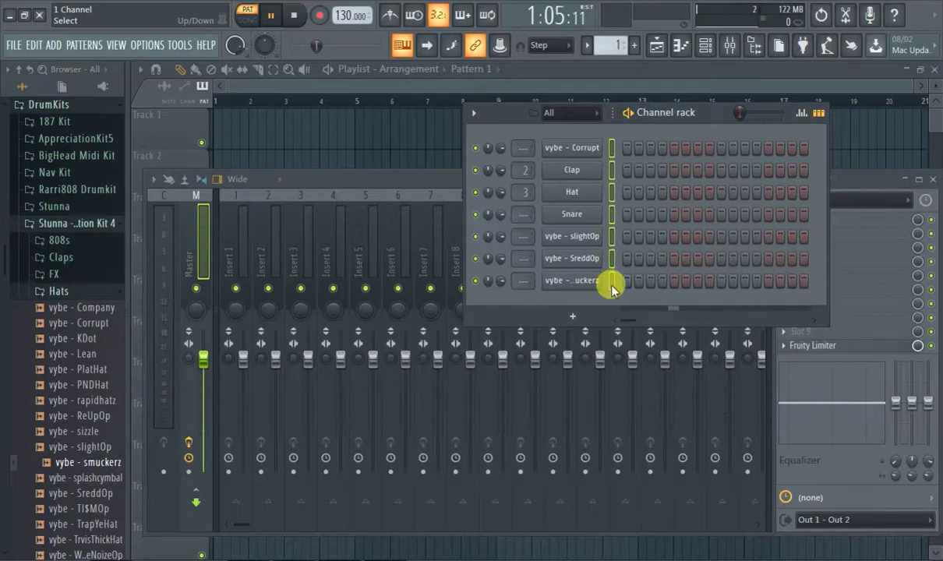
Step: Route the selected channels to consecutive mixer inserts starting from Insert 1
right_click(236, 228)
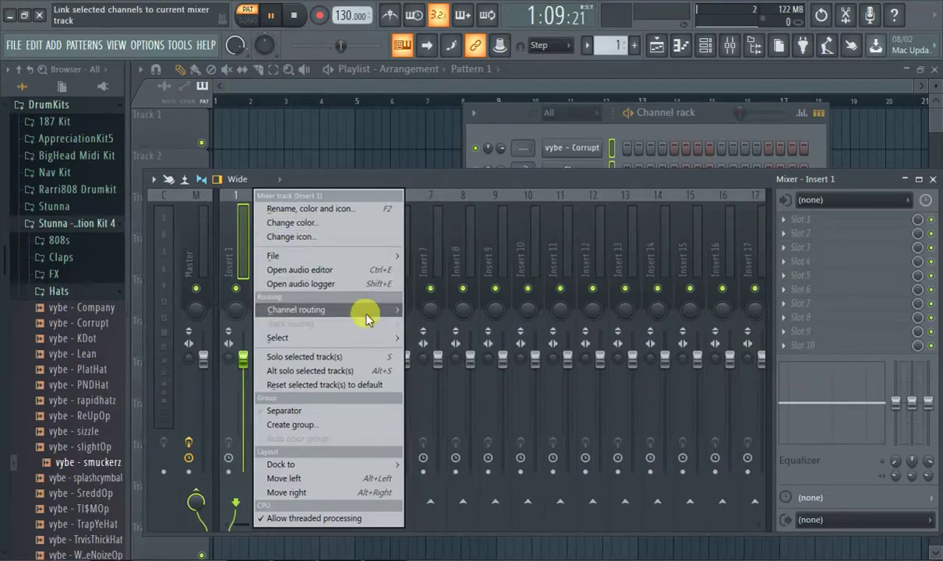
mouse_move(368, 317)
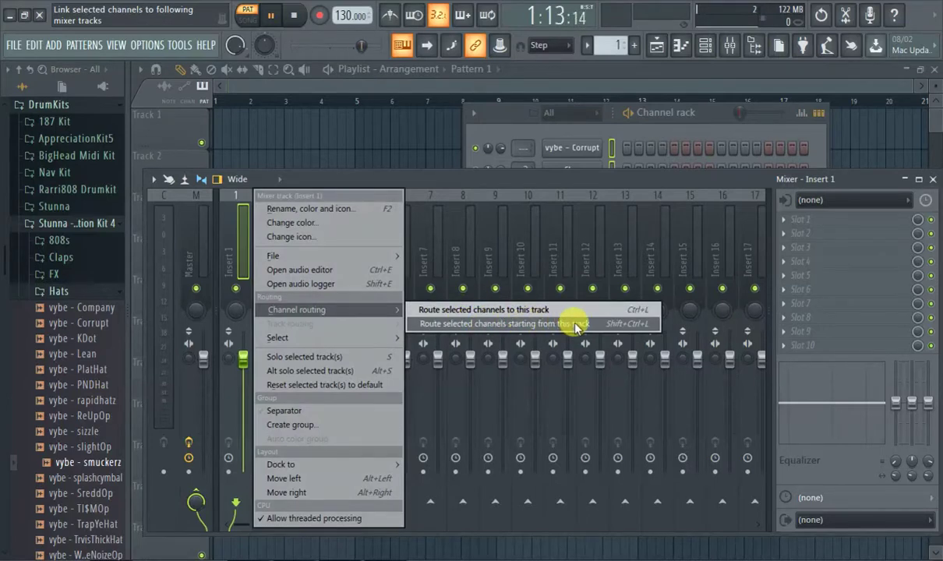
left_click(576, 325)
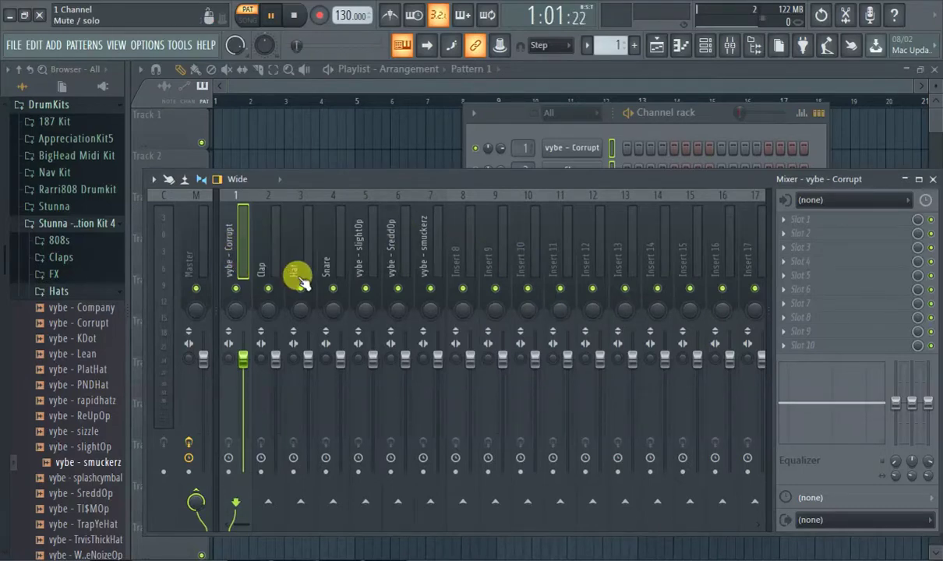
Step: Select only the Clap channel in the channel rack, then return to the mixer
left_click(516, 123)
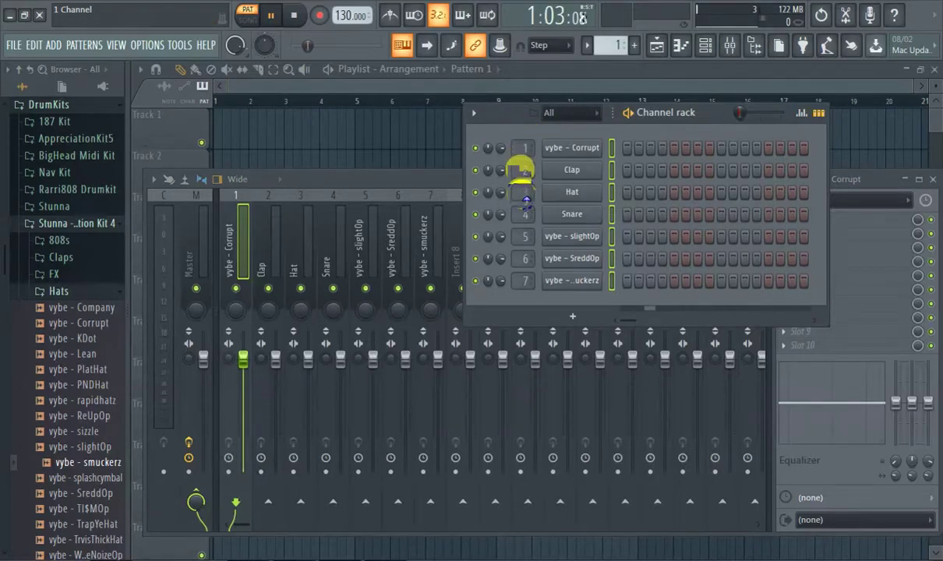
left_click(611, 170)
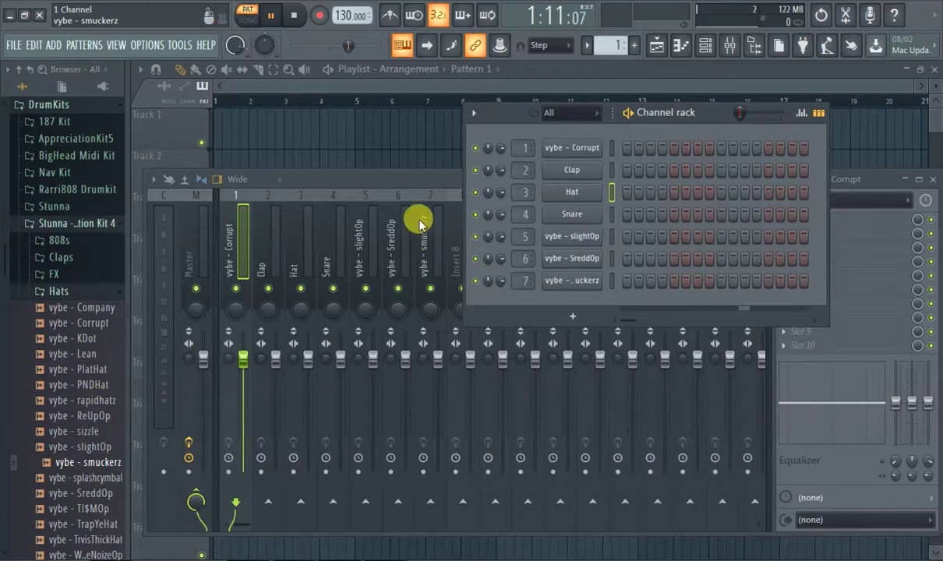
left_click(384, 175)
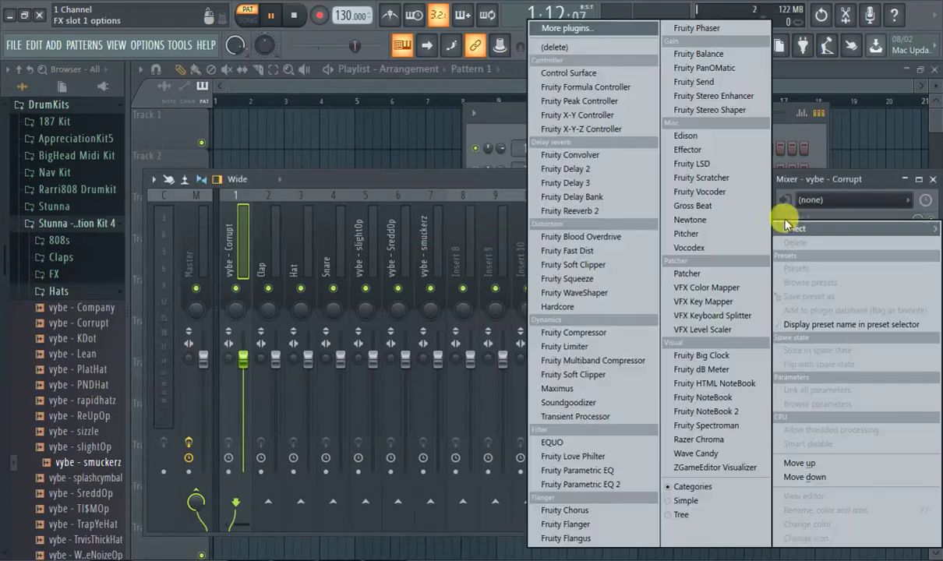
Step: Load Fruity Reeverb 2 into FX slot 1 of the vybe - Corrupt insert
left_click(783, 219)
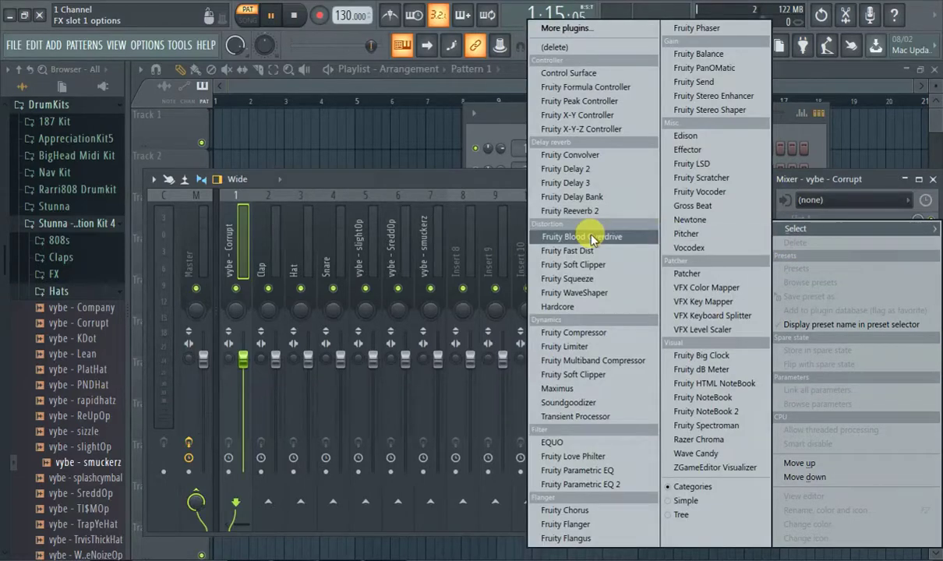
left_click(586, 212)
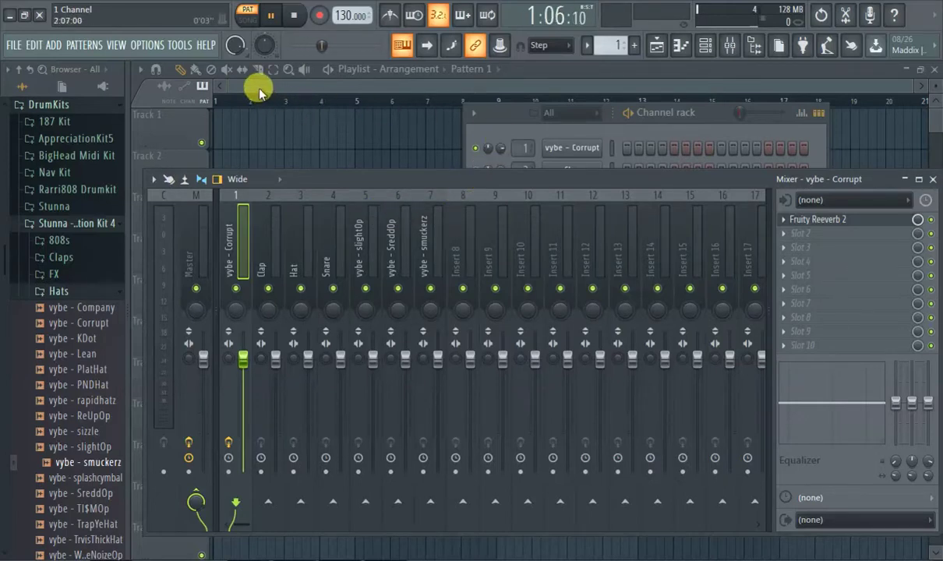
Step: Stop playback, switch on the first eight Hat steps, and check them in the piano roll
left_click(505, 139)
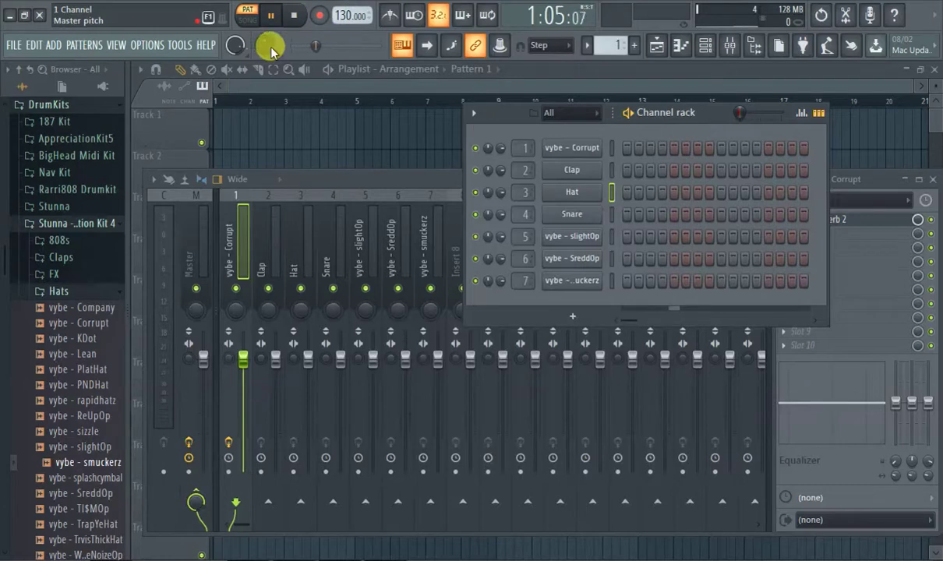
left_click(294, 17)
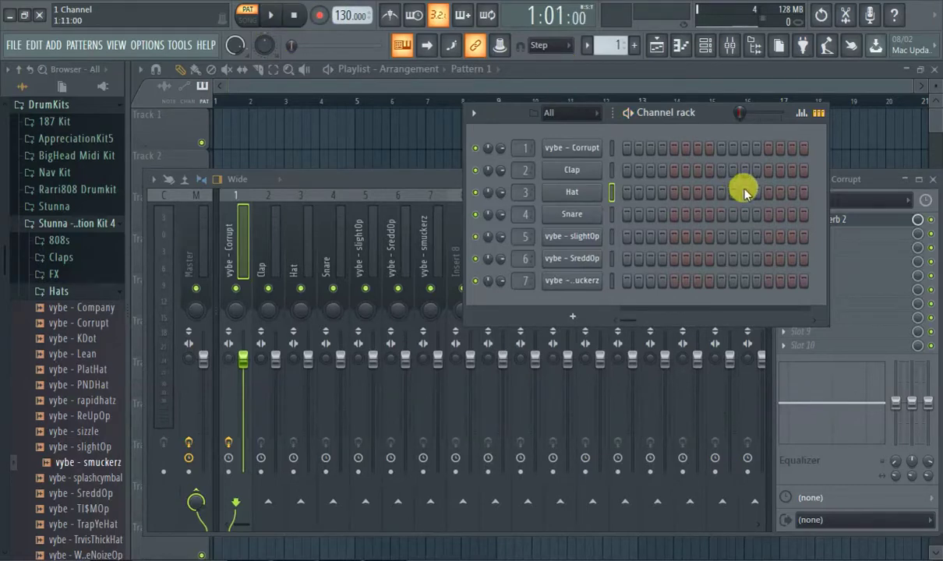
left_click(819, 113)
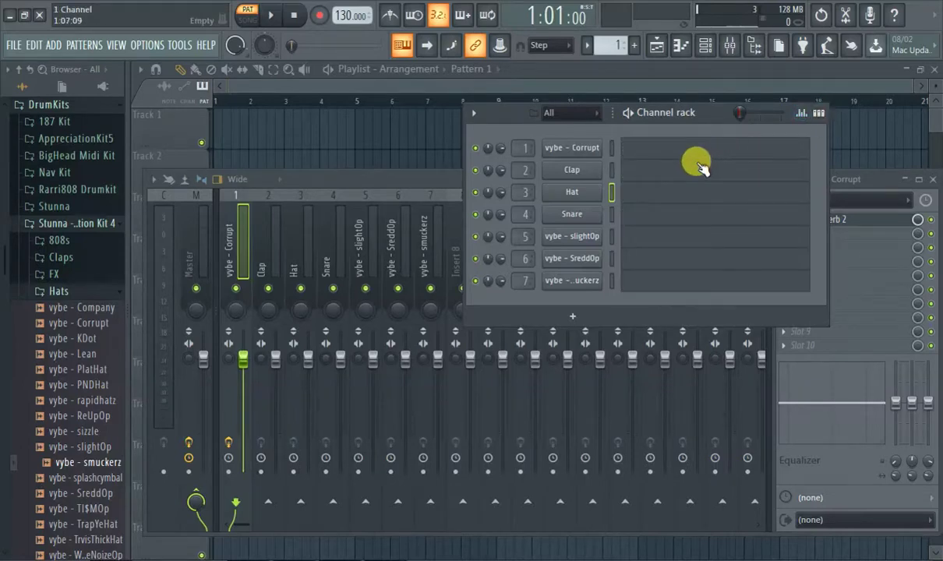
left_click(819, 113)
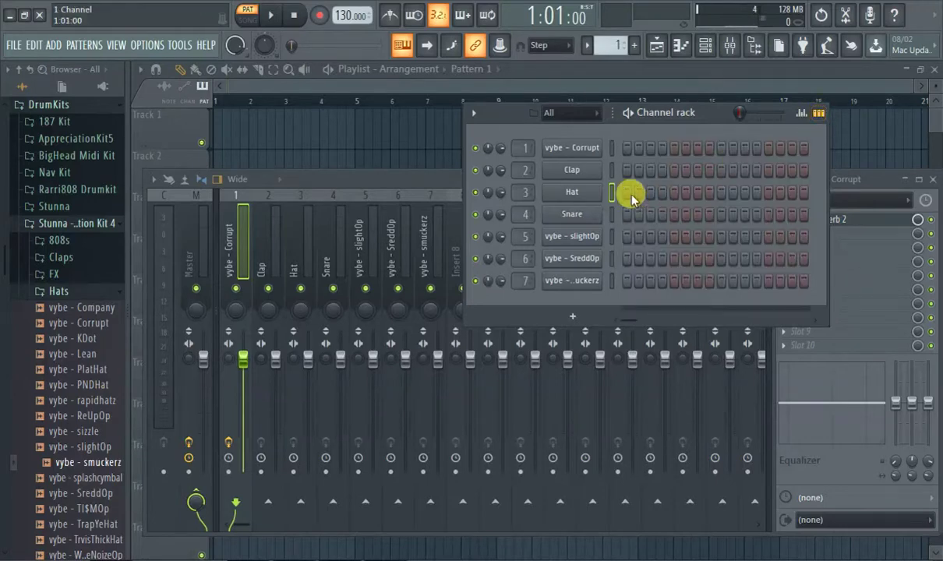
left_click_drag(629, 191, 709, 191)
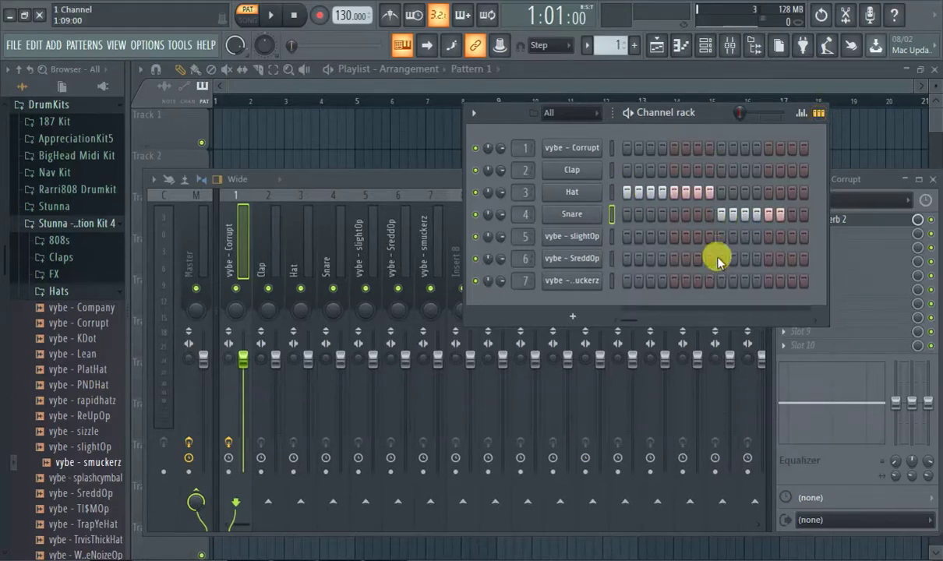
left_click(819, 117)
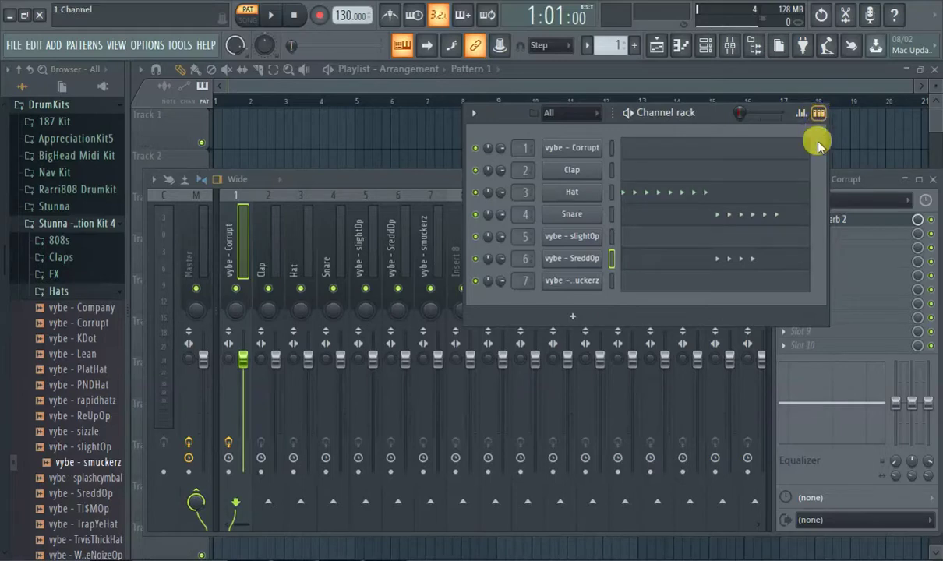
left_click(705, 199)
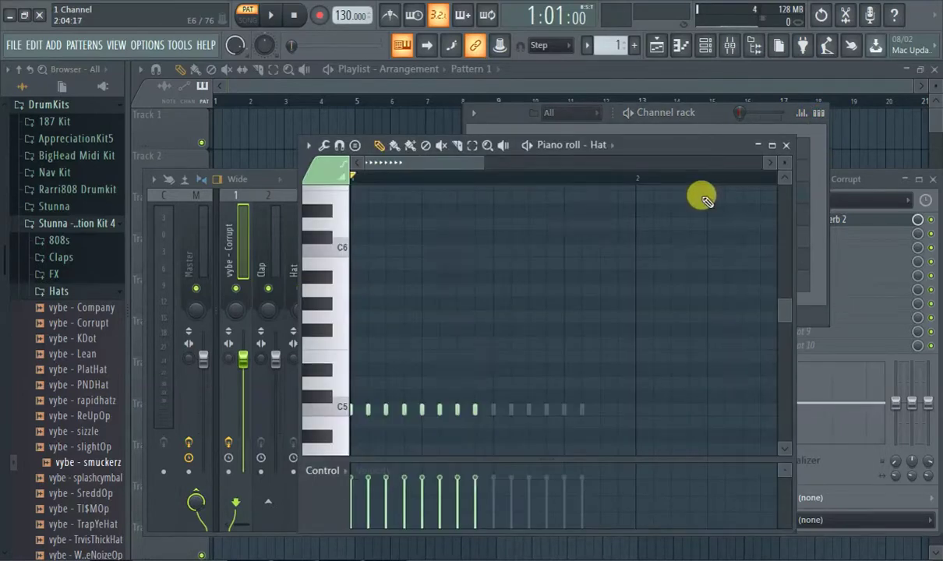
left_click(786, 145)
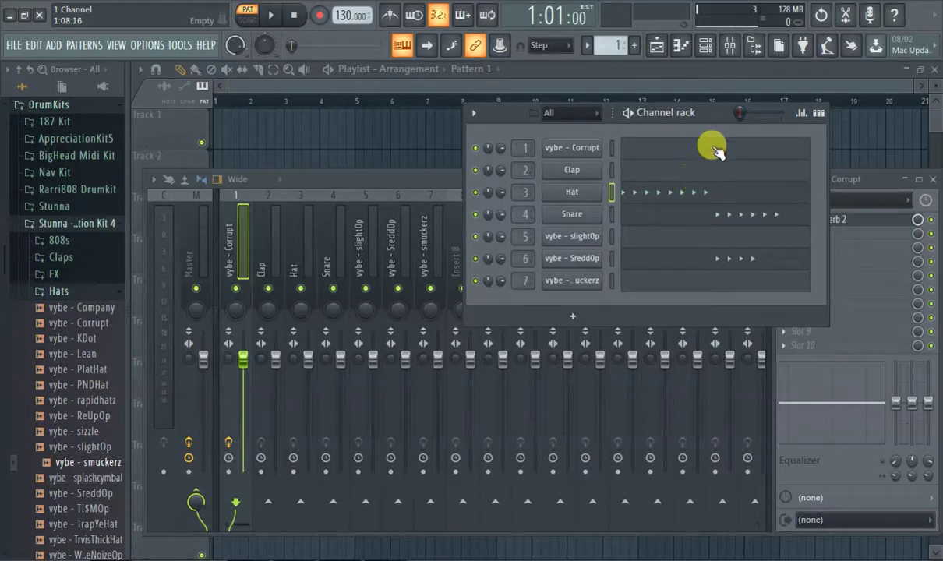
left_click(818, 115)
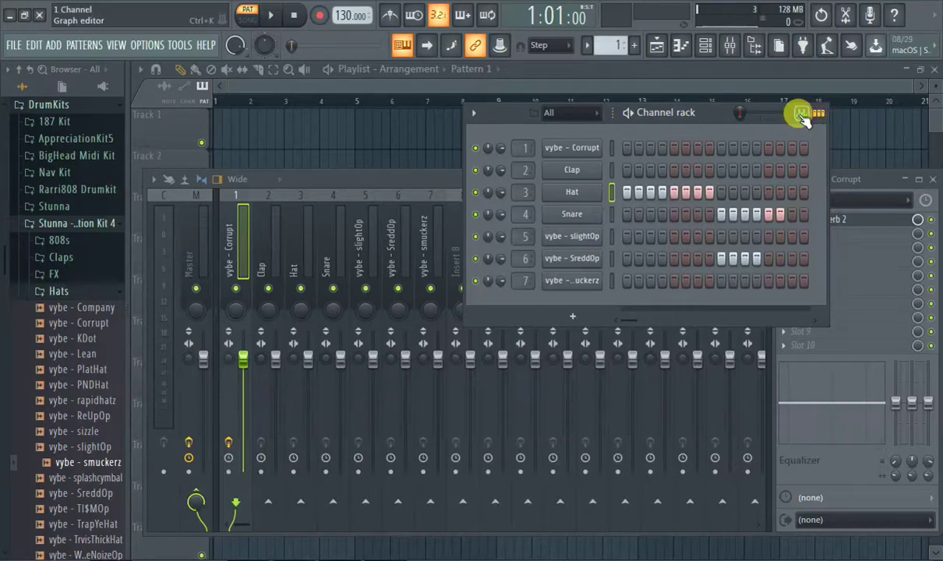
Step: Toggle between step grid and note previews, then open the Hat velocity graph editor
left_click(800, 114)
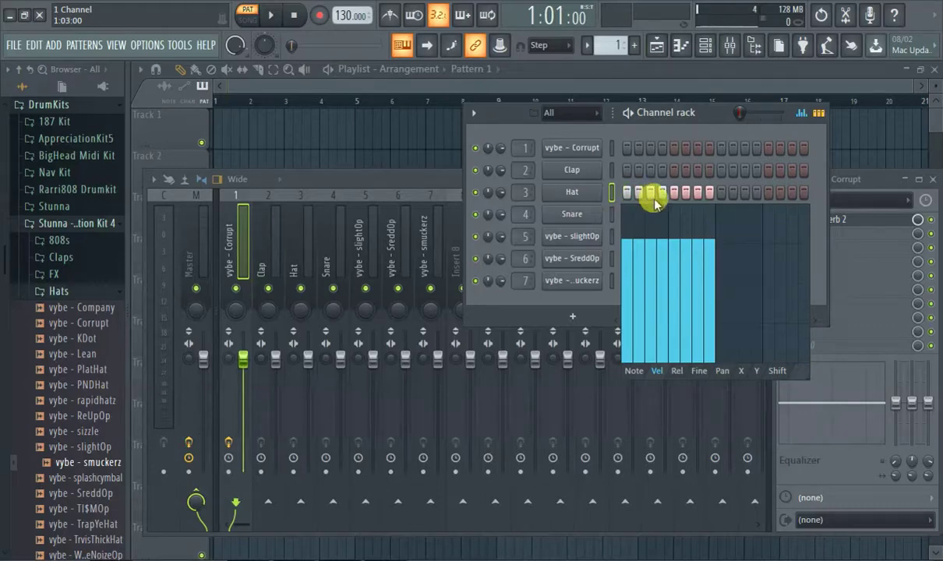
left_click(804, 117)
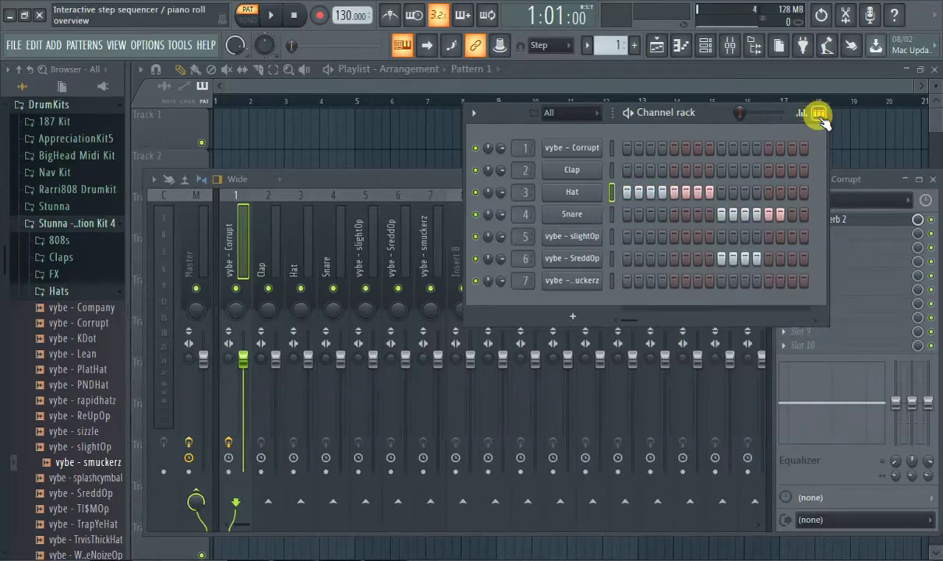
left_click(817, 117)
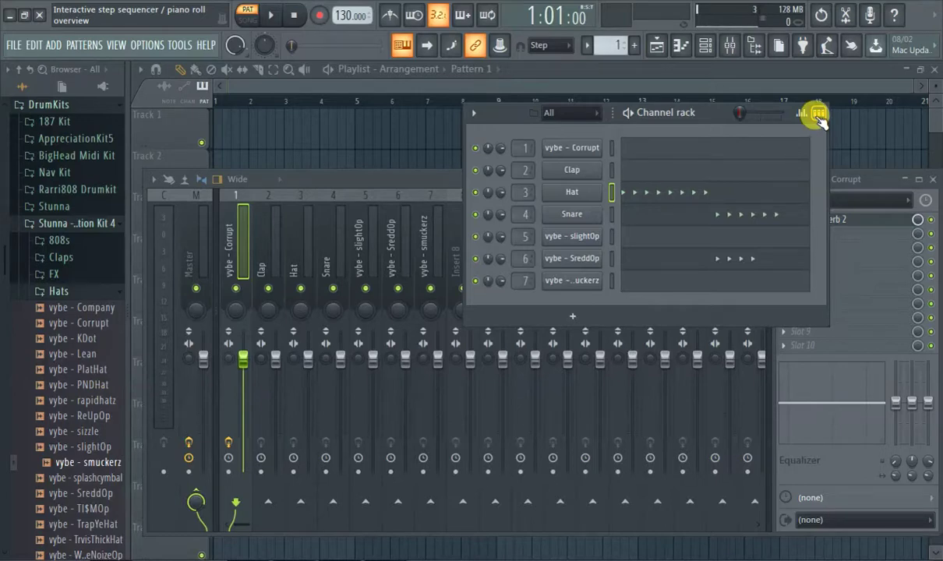
left_click(818, 115)
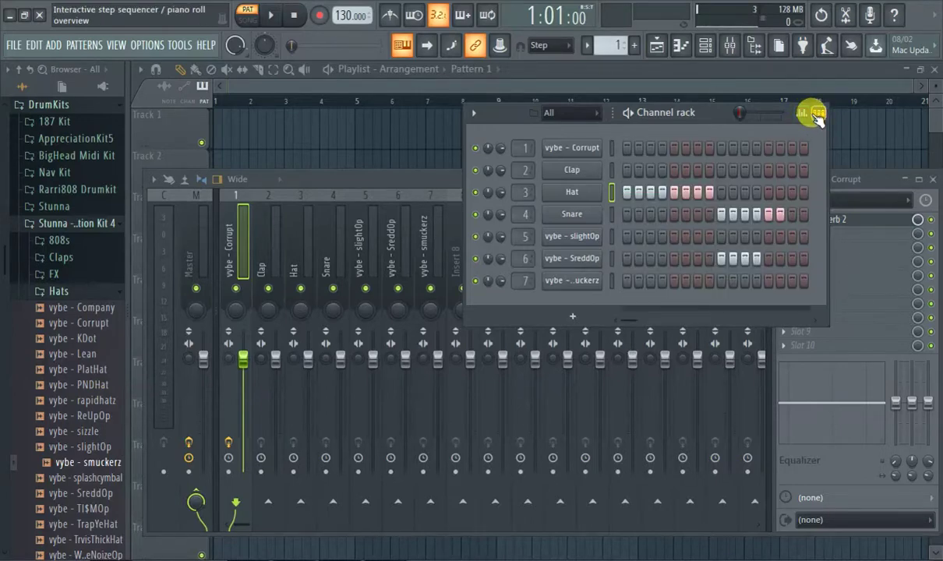
left_click(805, 115)
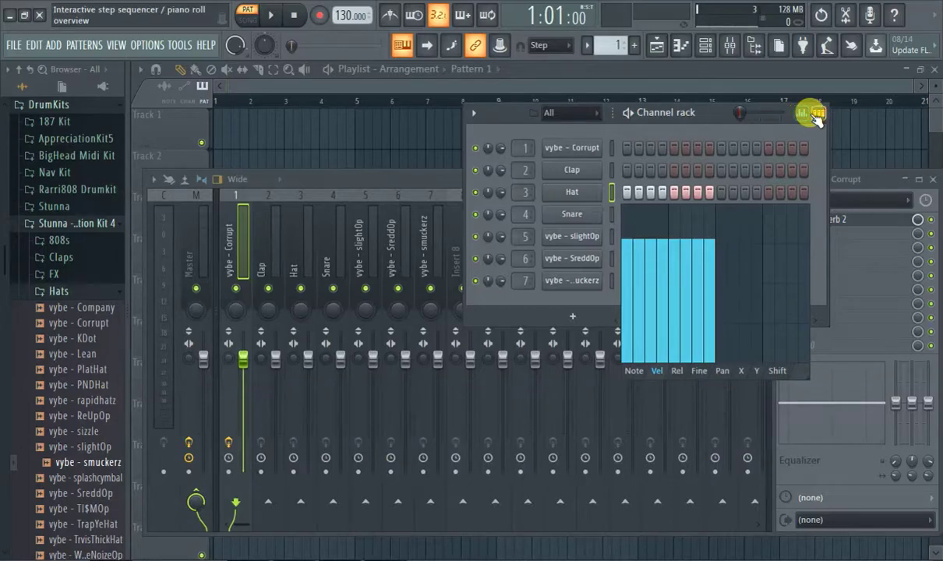
left_click(818, 116)
left_click(818, 115)
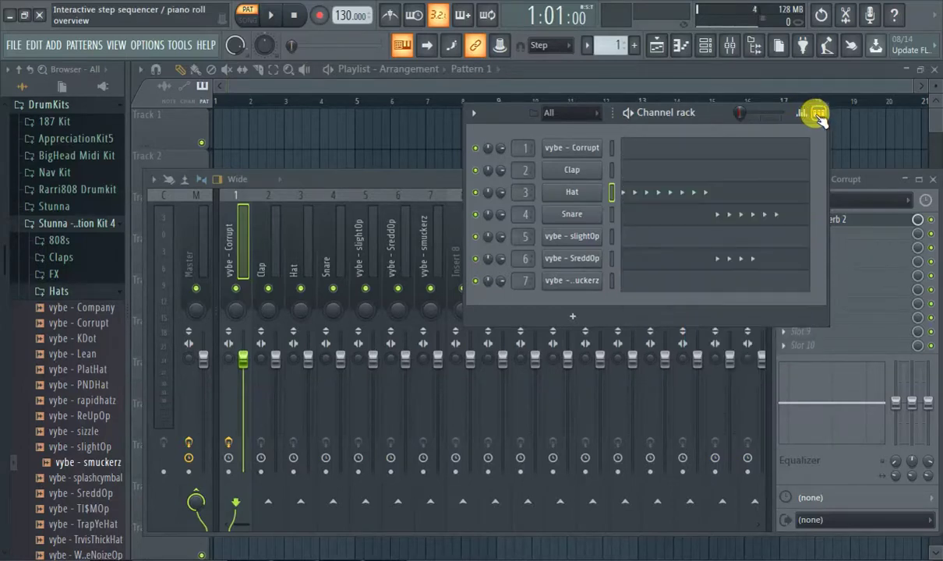
left_click(818, 116)
left_click(806, 114)
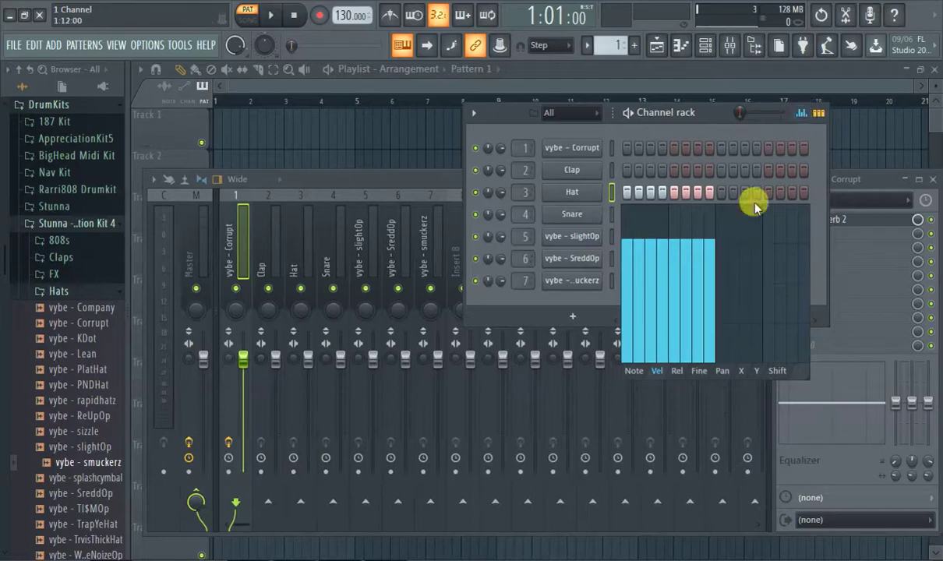
right_click(586, 192)
Step: Vary the eight Hat note velocities in the piano roll, then return to the channel rack
left_click(629, 194)
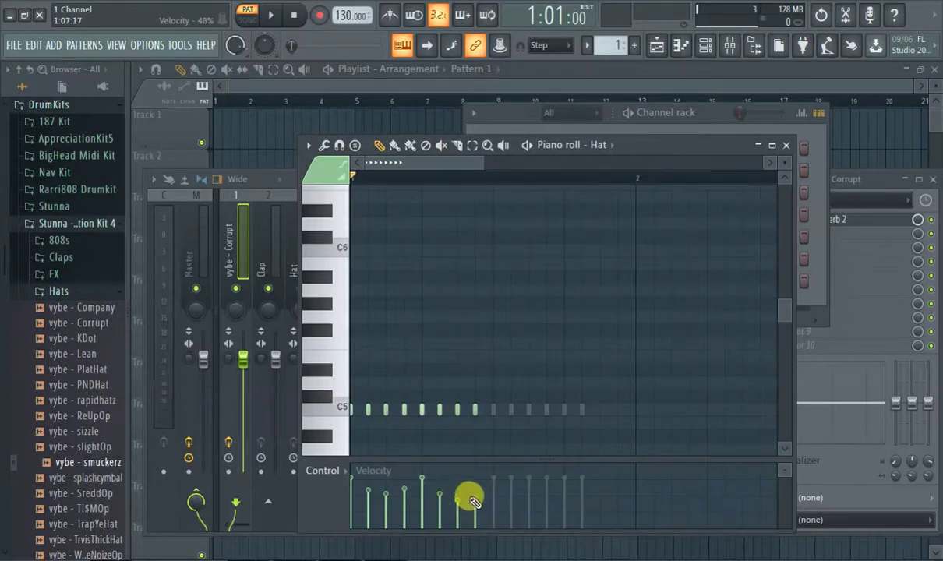
left_click(711, 117)
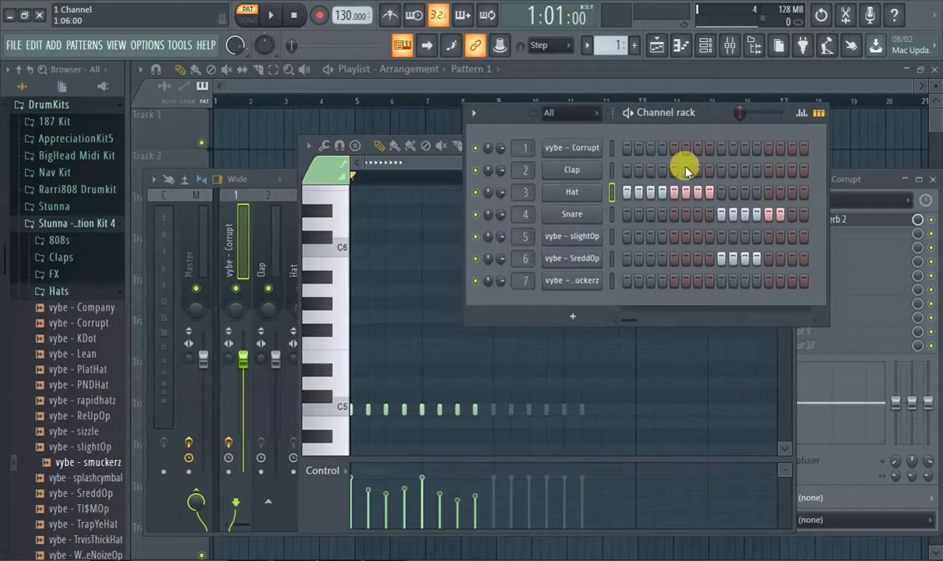
Step: Lower several Hat velocities in the graph editor, pan two hats left, and play the pattern
left_click(802, 114)
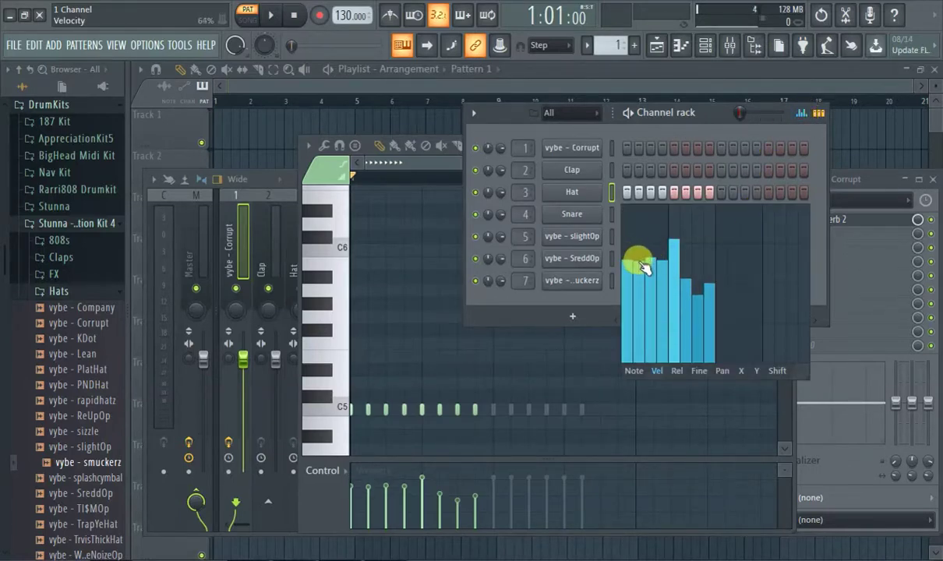
mouse_move(666, 323)
left_mouse_down()
mouse_move(694, 323)
mouse_move(707, 281)
mouse_move(681, 285)
left_mouse_up()
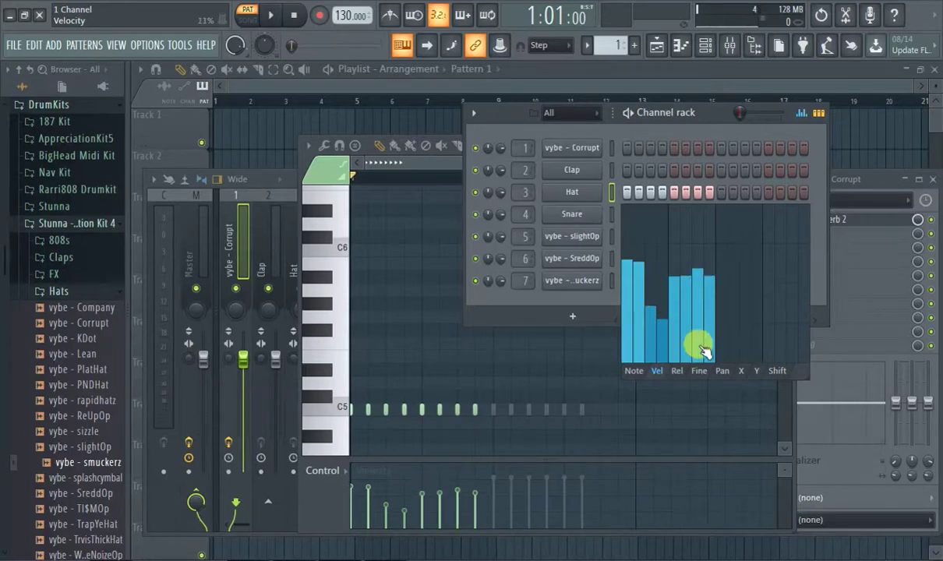
left_click(723, 371)
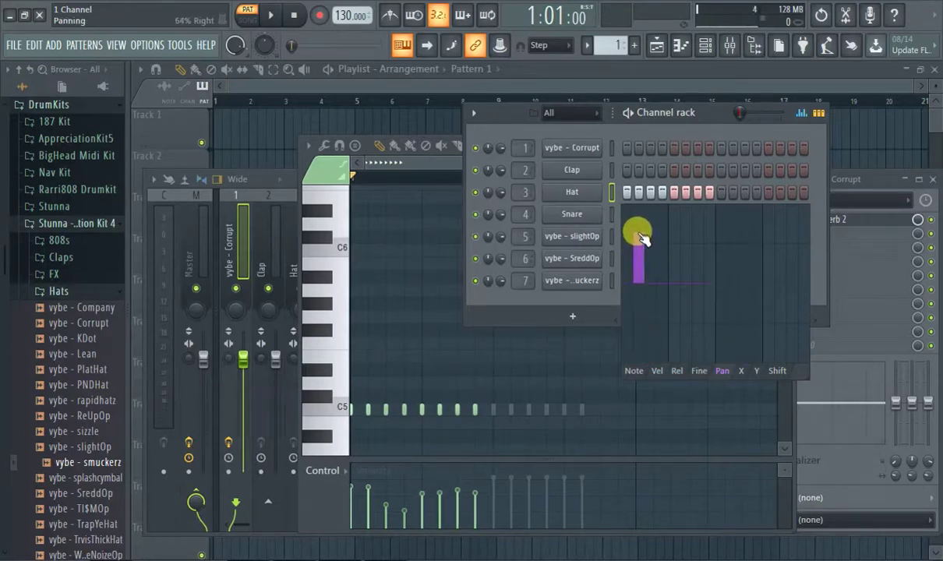
left_click_drag(667, 306, 692, 308)
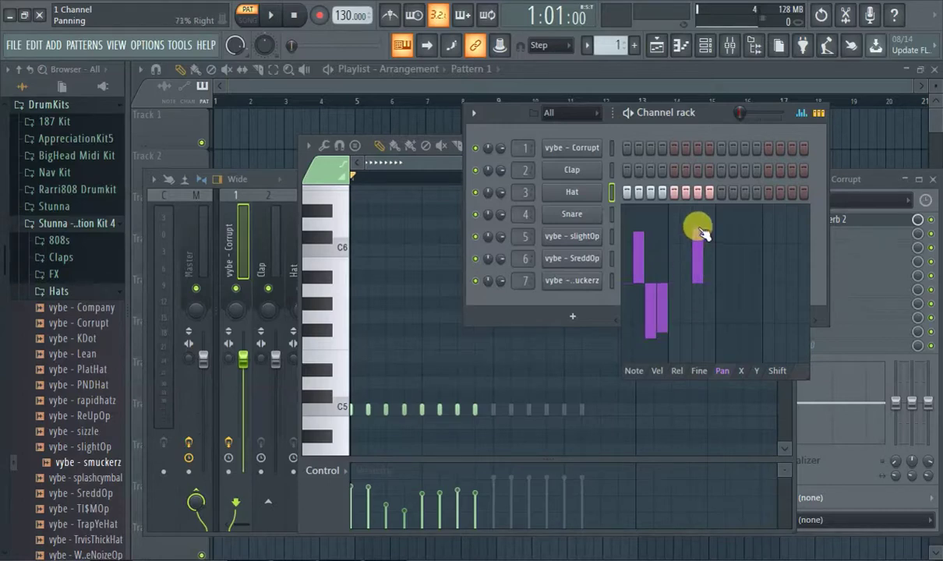
left_click(271, 14)
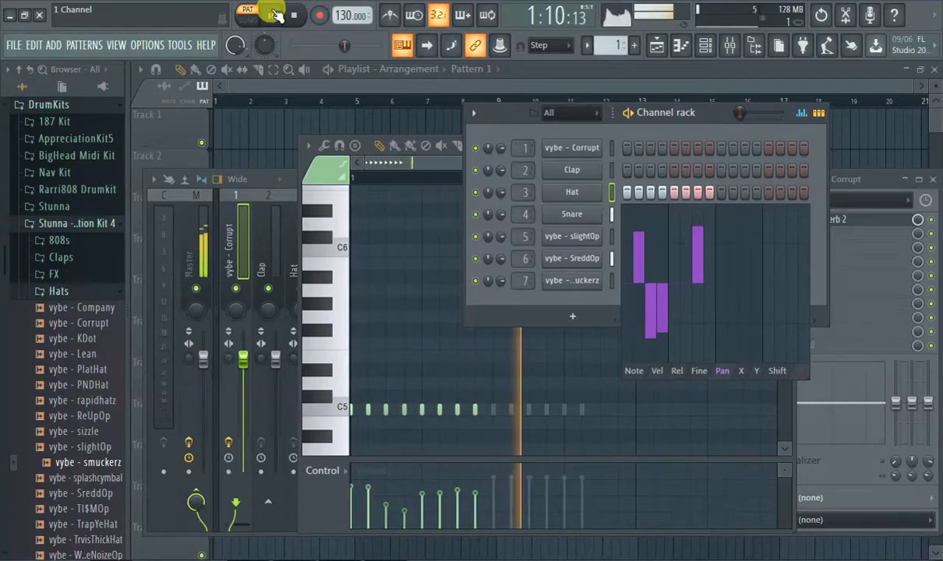
Step: Raise hat velocities 1, 5 and 6, lower the last two, and pan more hat hits
left_click(658, 372)
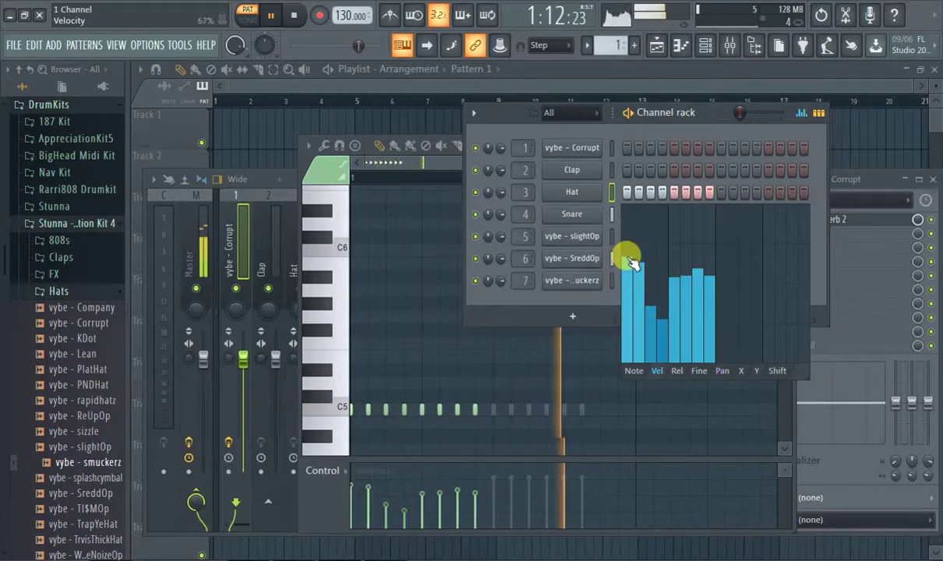
left_click(628, 227)
left_click(674, 228)
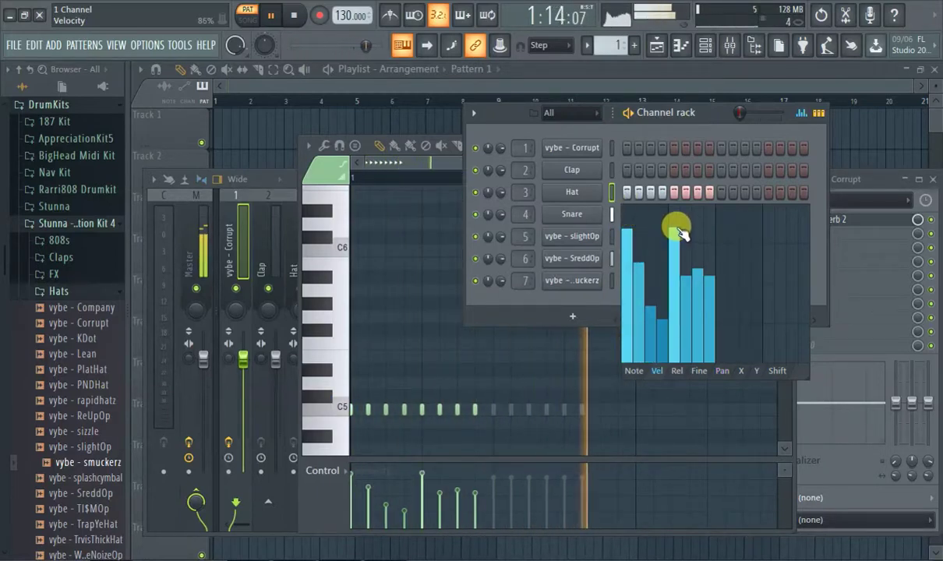
mouse_move(678, 231)
left_mouse_down()
mouse_move(712, 259)
mouse_move(715, 312)
mouse_move(703, 340)
mouse_move(703, 272)
left_mouse_up()
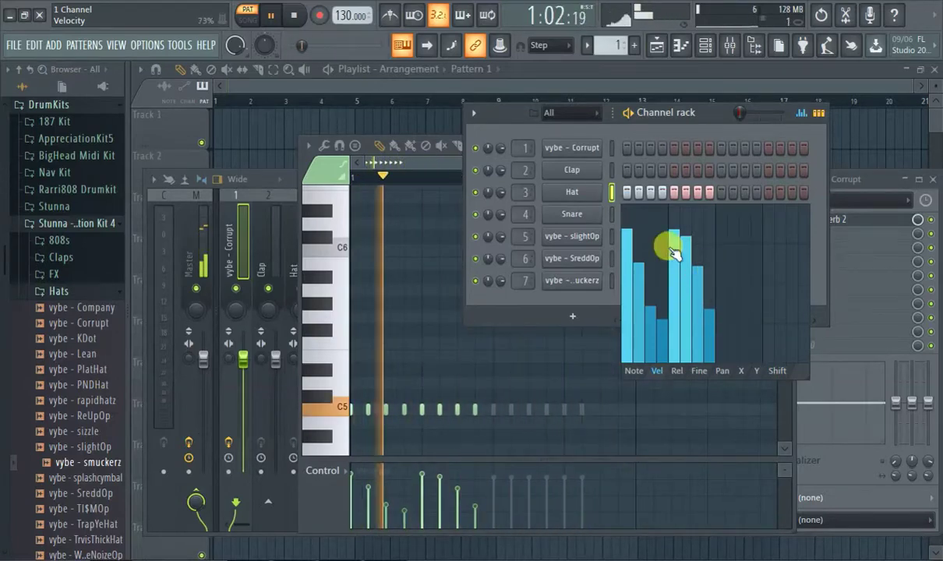
left_click(720, 371)
mouse_move(651, 335)
left_mouse_down()
mouse_move(670, 312)
mouse_move(680, 317)
mouse_move(617, 219)
mouse_move(680, 248)
mouse_move(662, 304)
mouse_move(702, 320)
left_mouse_up()
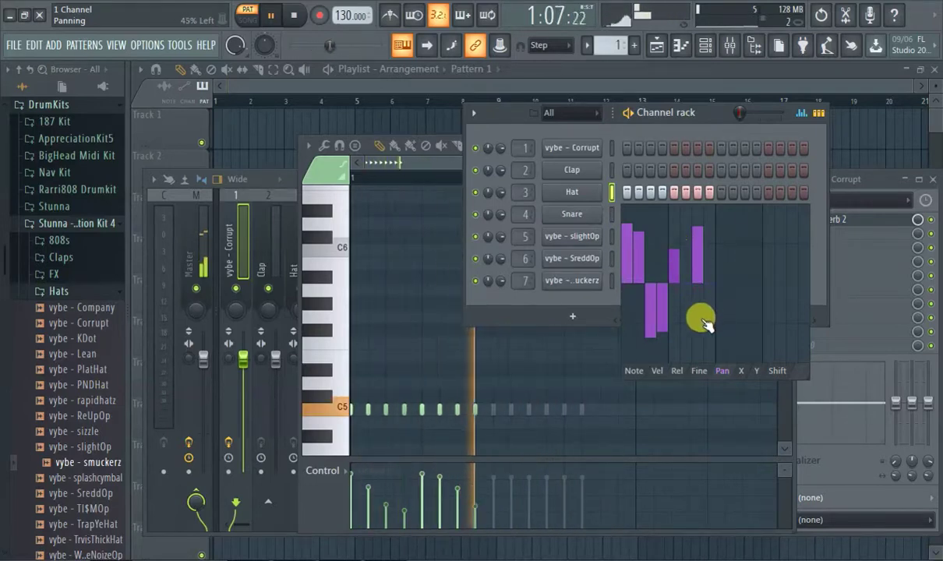